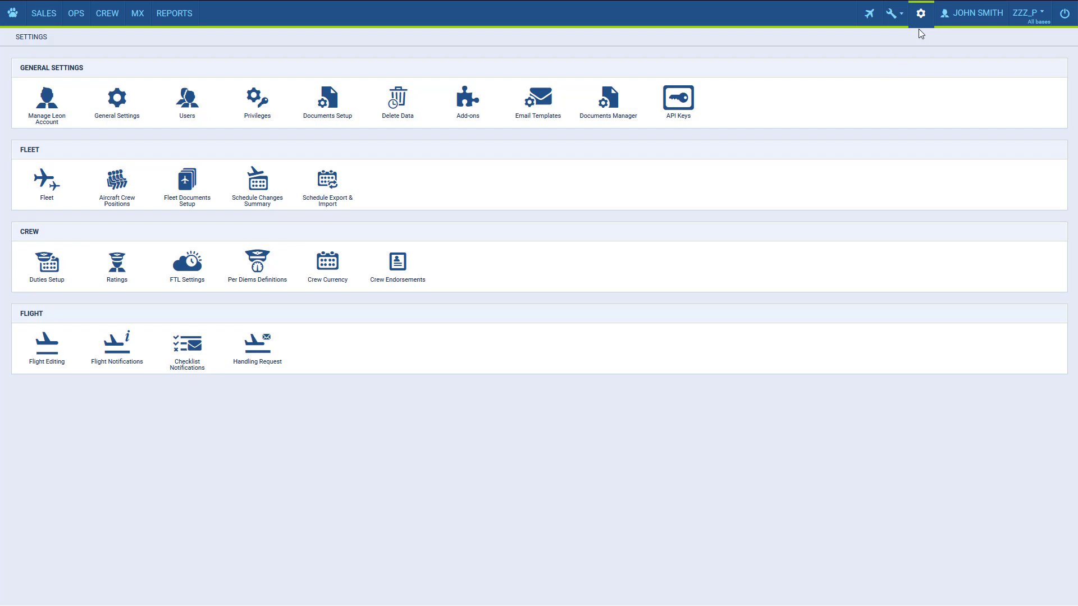
# - Open the Crew Endorsements list in Settings
pyautogui.click(397, 262)
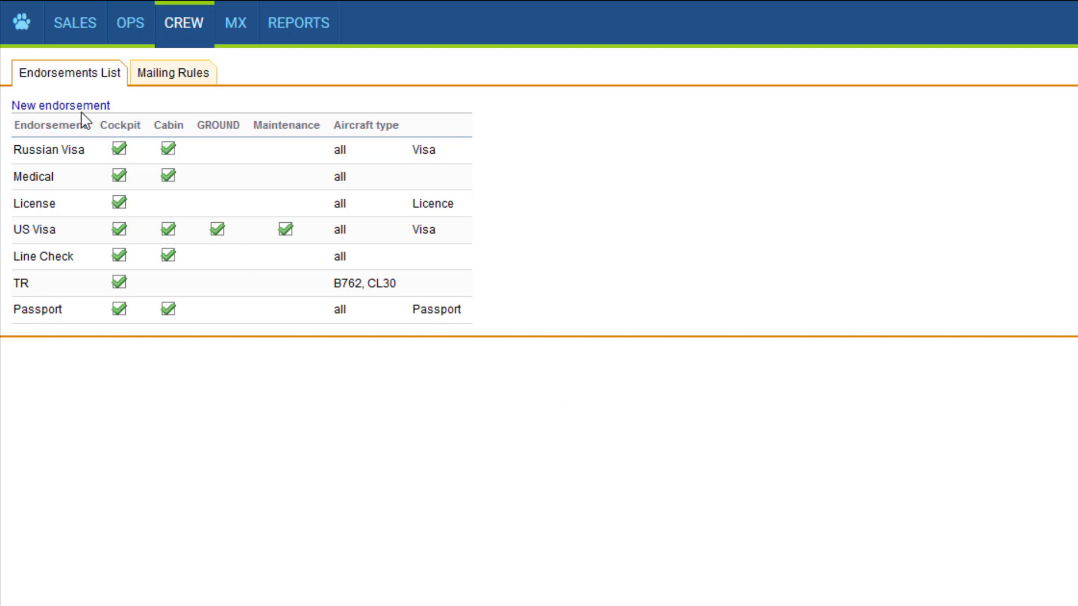
# - Create a new endorsement named C56X Licence, of Licence type, ordered at beginning
pyautogui.click(6, 76)
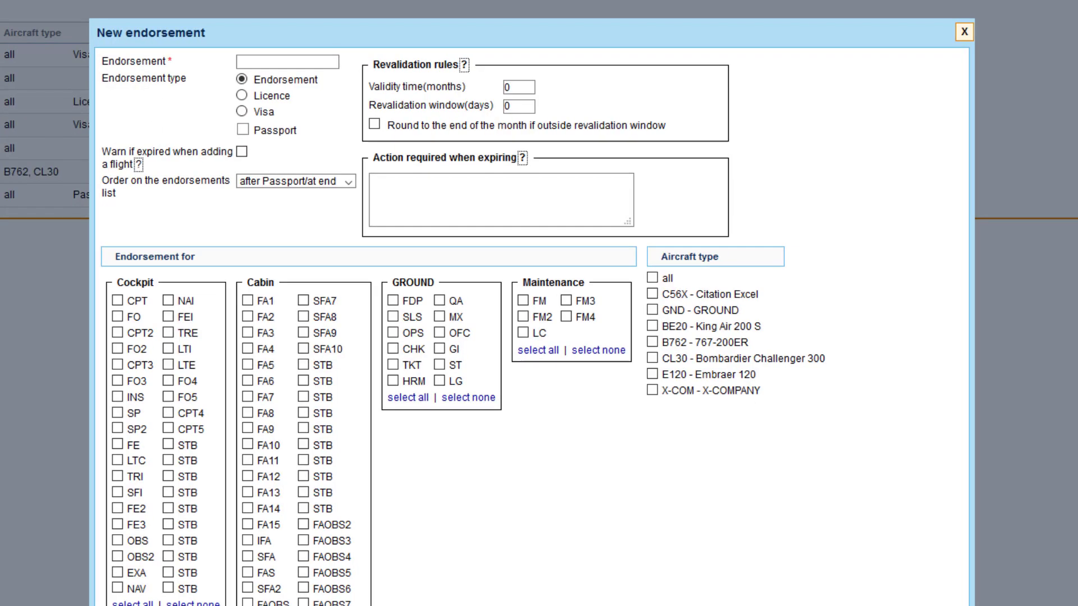
pyautogui.click(262, 62)
pyautogui.write('C56X Licence')
pyautogui.click(272, 96)
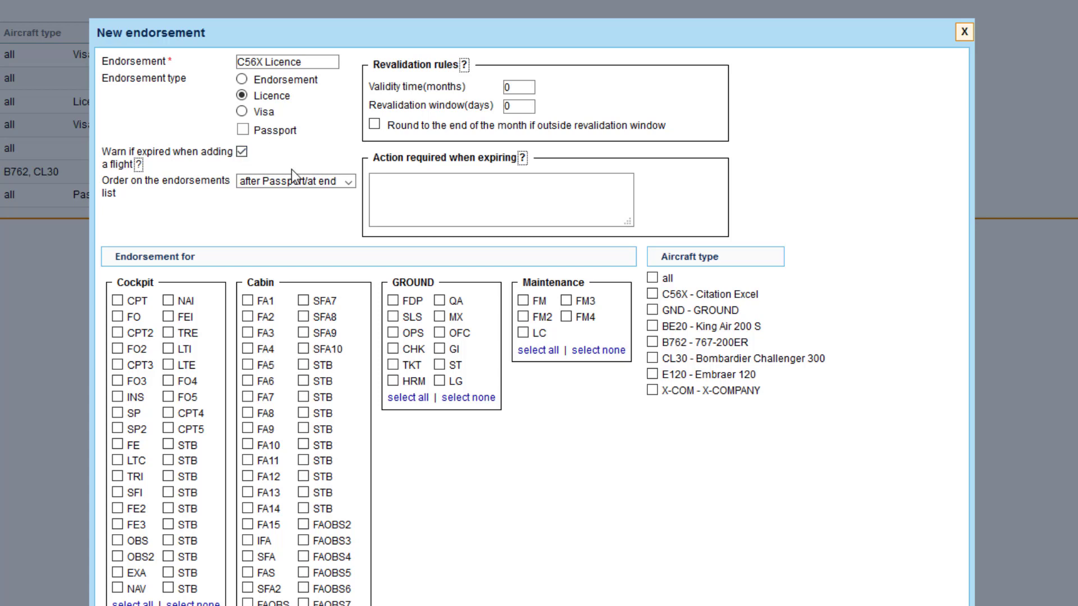
pyautogui.click(305, 182)
pyautogui.click(303, 200)
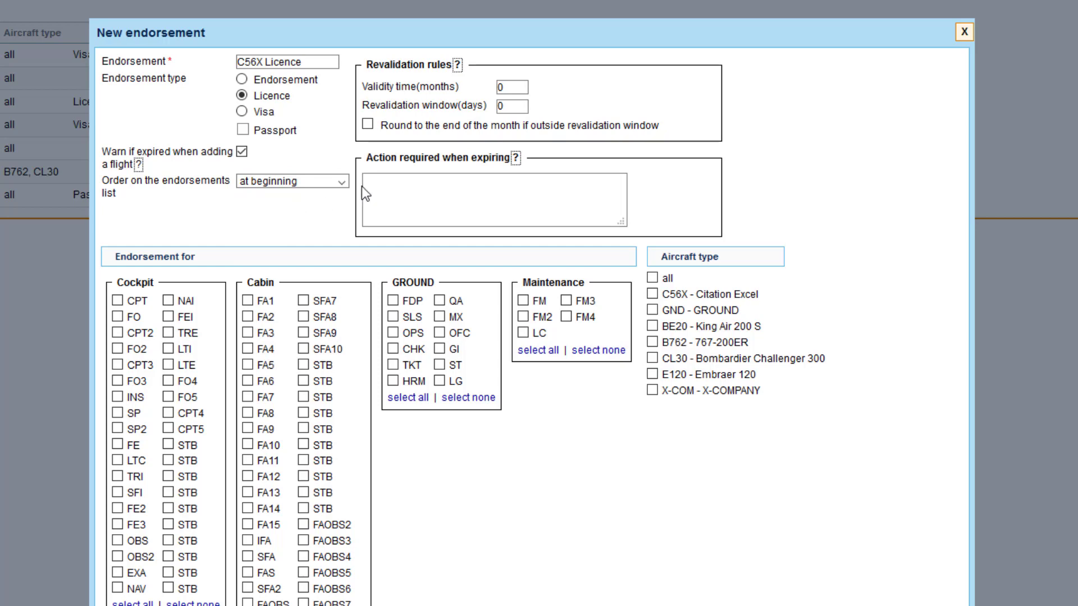
# - Set validity time to 12 months and the revalidation window to 30 days
pyautogui.doubleClick(493, 85)
pyautogui.write('12')
pyautogui.doubleClick(498, 108)
pyautogui.write('30')
# - Round expiries to month end and enter the action text 'Apply online or in the main office.'
pyautogui.click(368, 124)
pyautogui.click(408, 193)
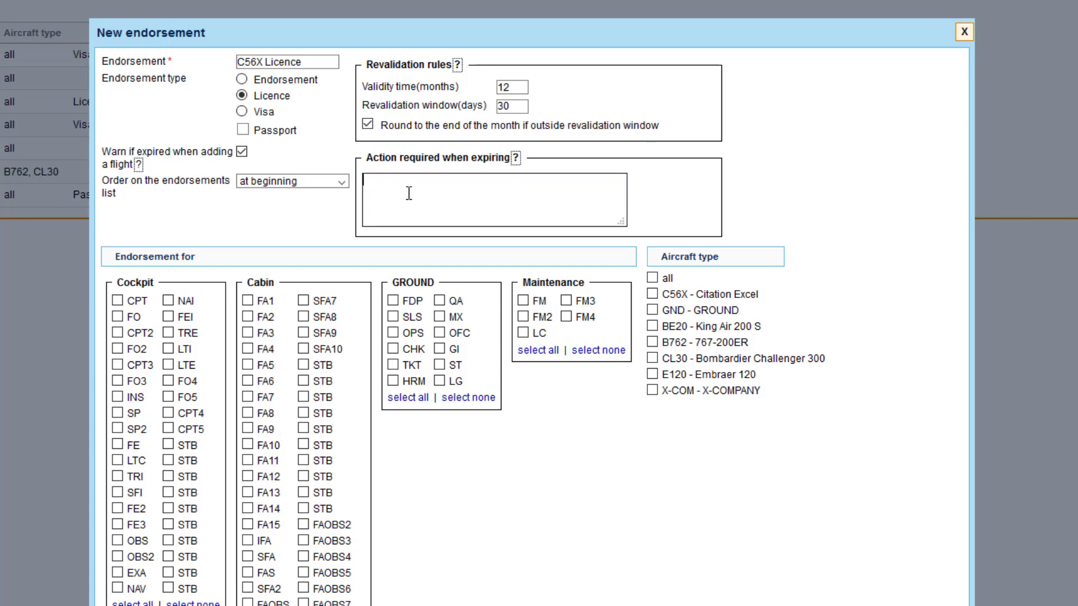
pyautogui.write('Apply online or in the main office.')
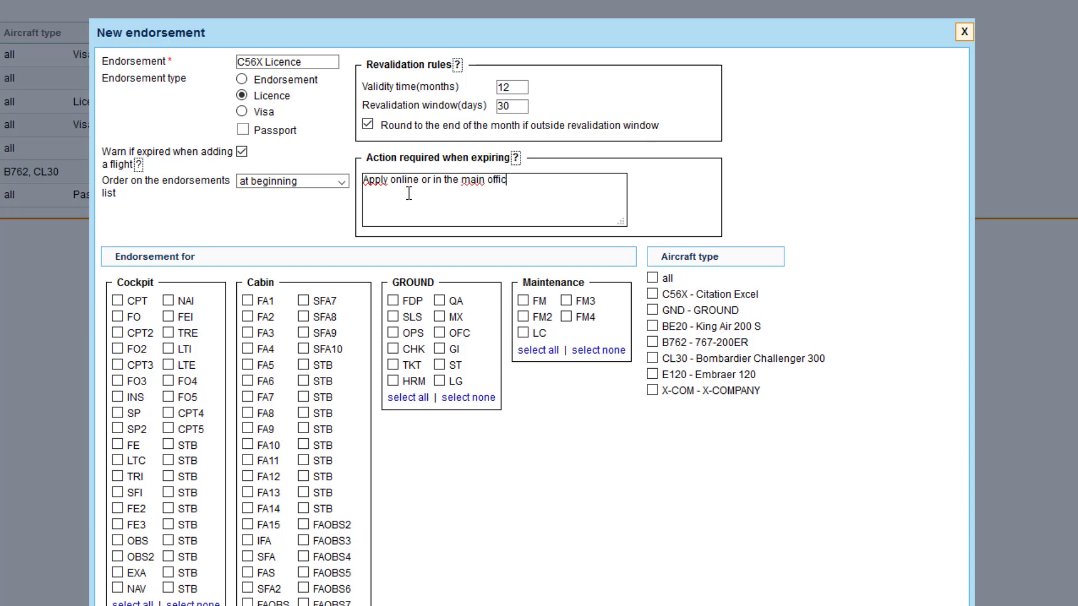
# - Assign C56X Licence to CPT cockpit crew on C56X - Citation Excel, then save it
pyautogui.click(434, 504)
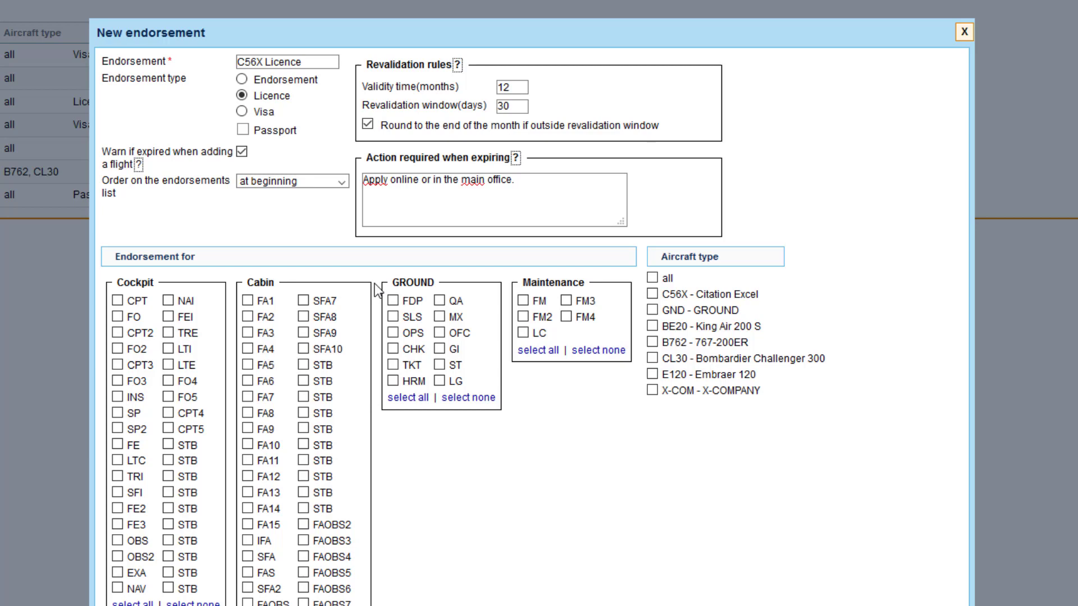
pyautogui.click(118, 303)
pyautogui.click(653, 294)
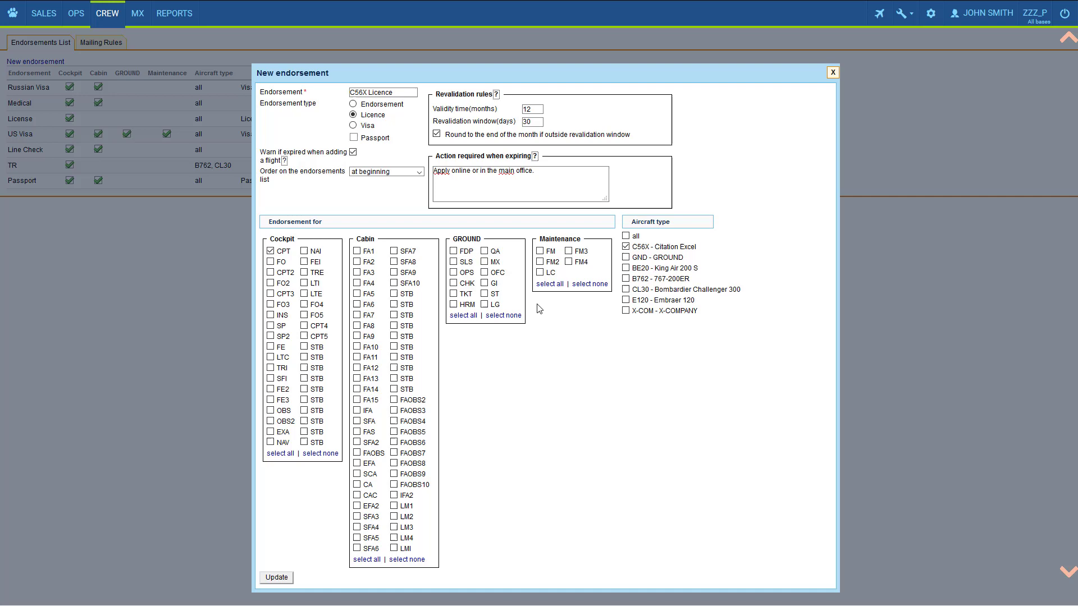
pyautogui.click(277, 578)
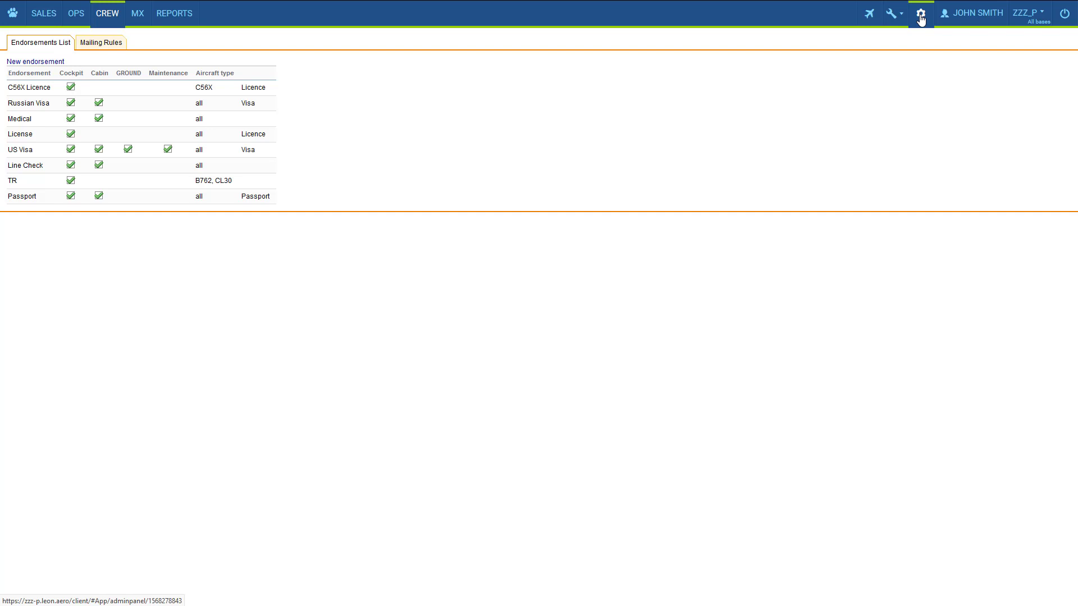
# - Open the admin user's record from the Settings users list
pyautogui.click(921, 16)
pyautogui.click(188, 106)
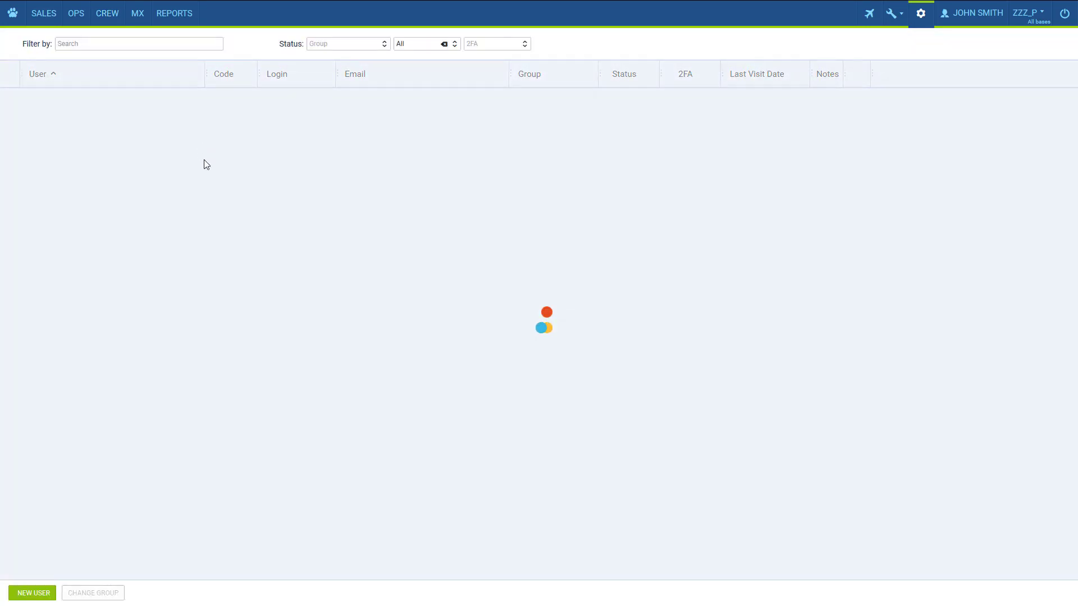
pyautogui.scroll(-1, 194, 292)
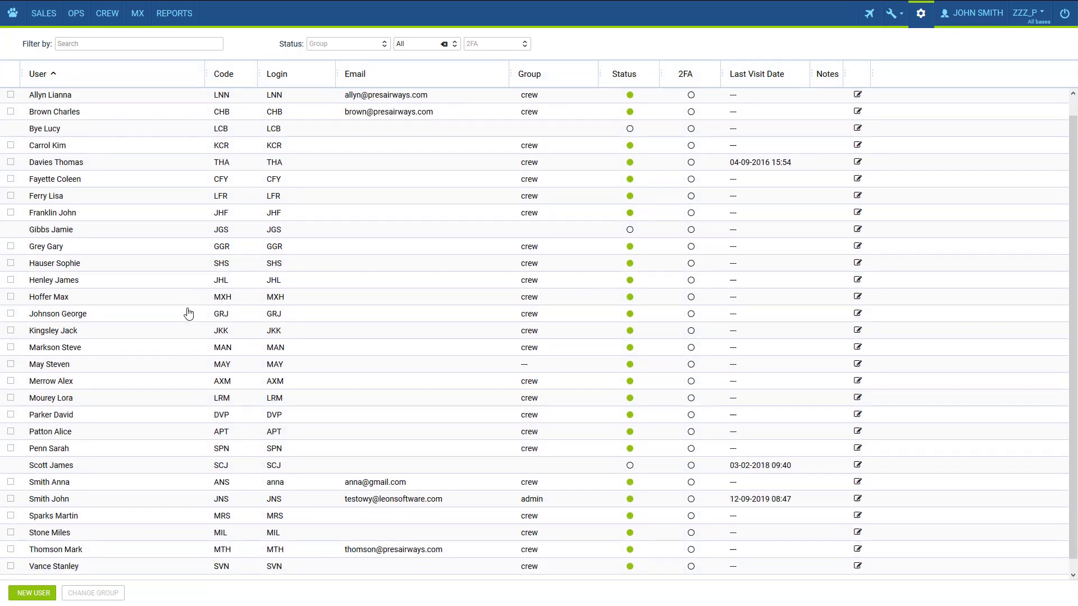
pyautogui.click(217, 488)
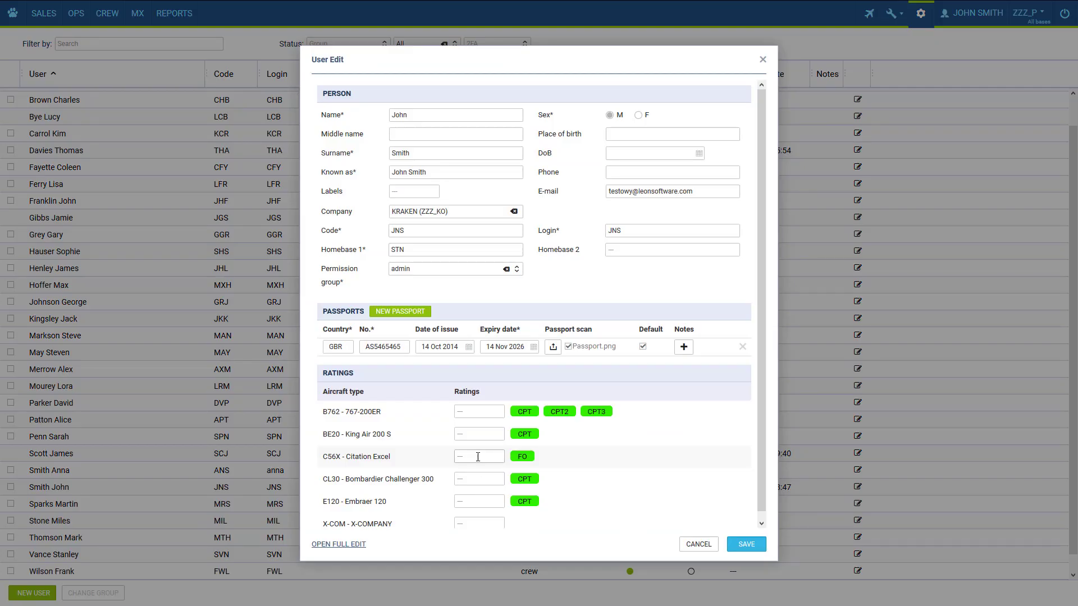
# - Add the CPT rating for C56X - Citation Excel alongside FO and save the user
pyautogui.click(479, 457)
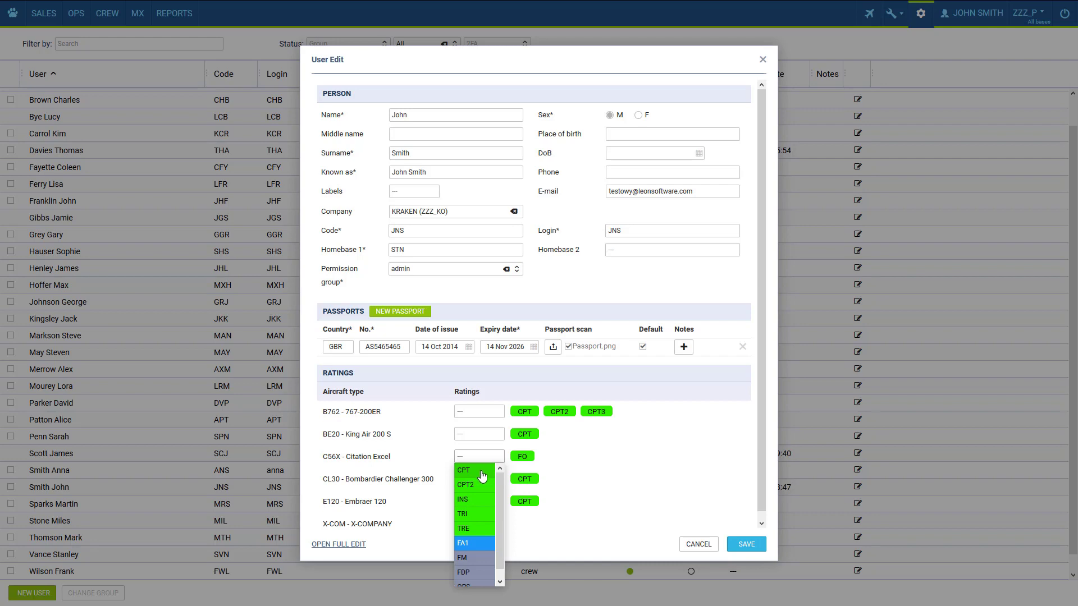
pyautogui.click(482, 475)
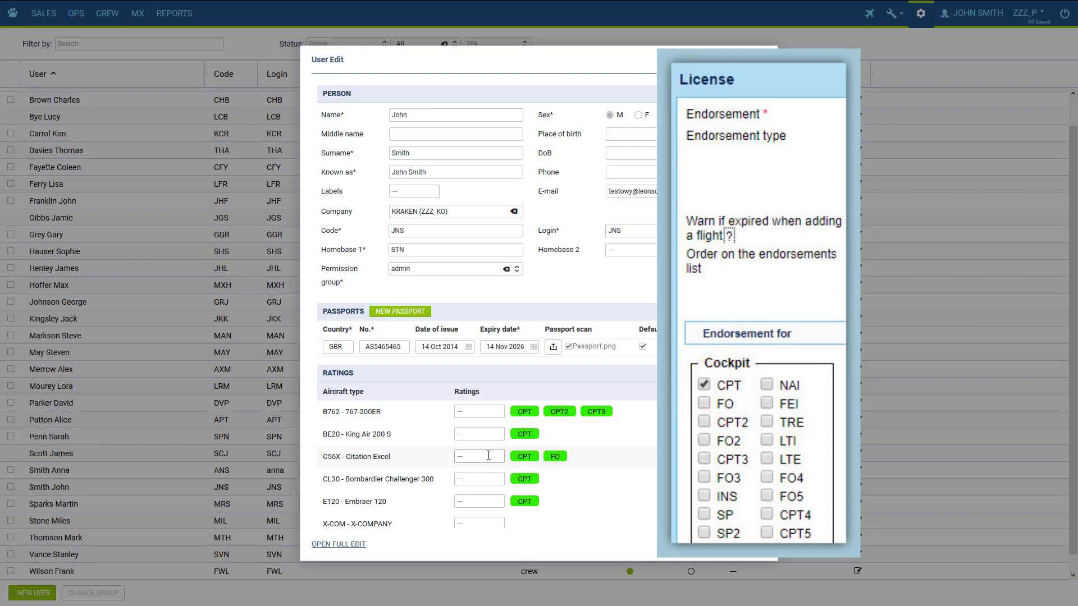
pyautogui.click(486, 455)
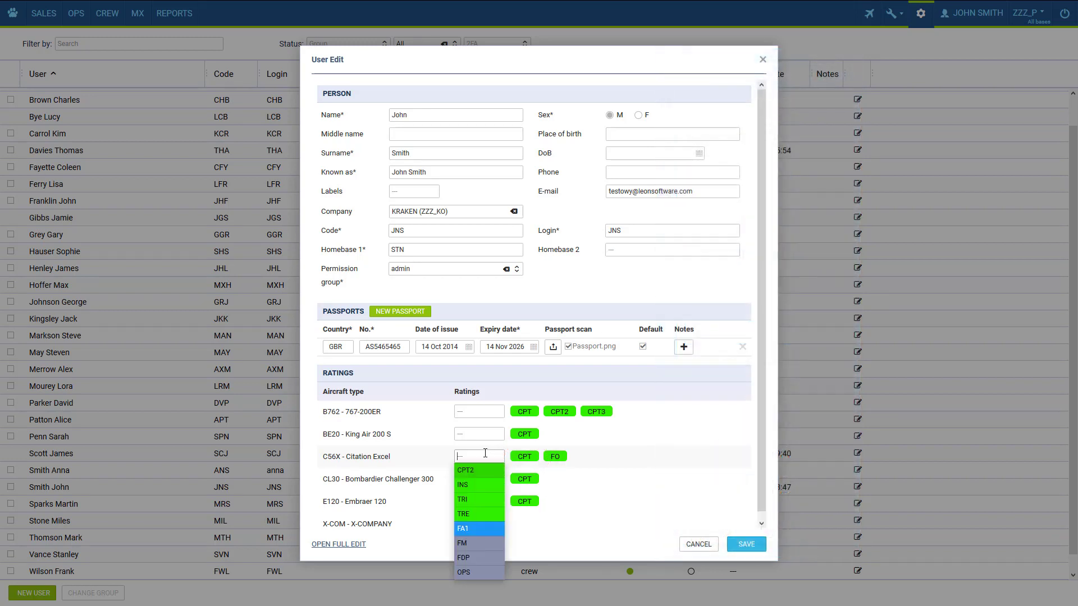
pyautogui.click(433, 463)
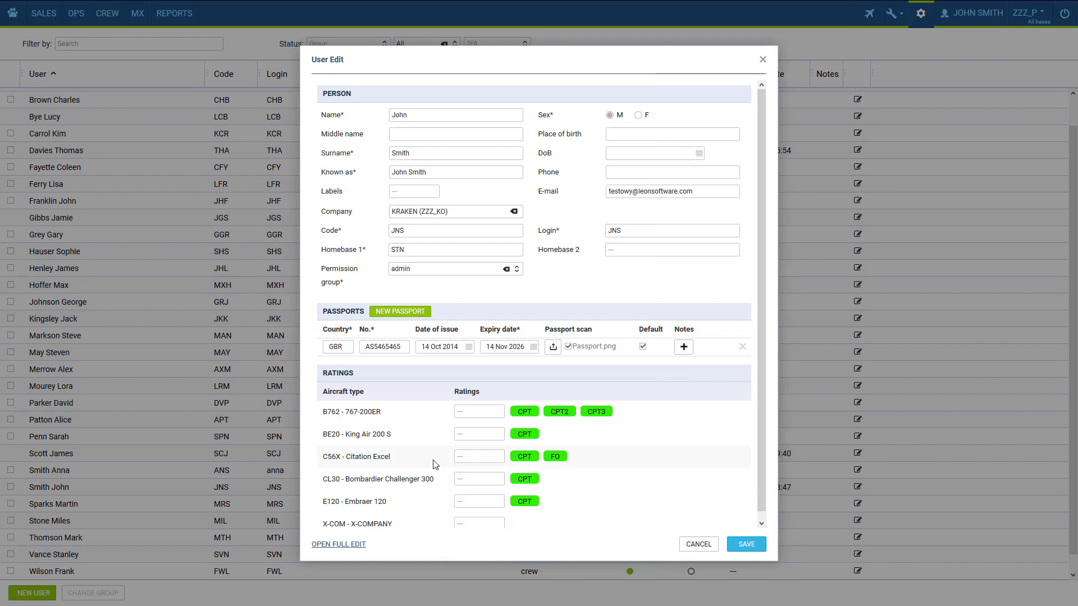
pyautogui.click(739, 547)
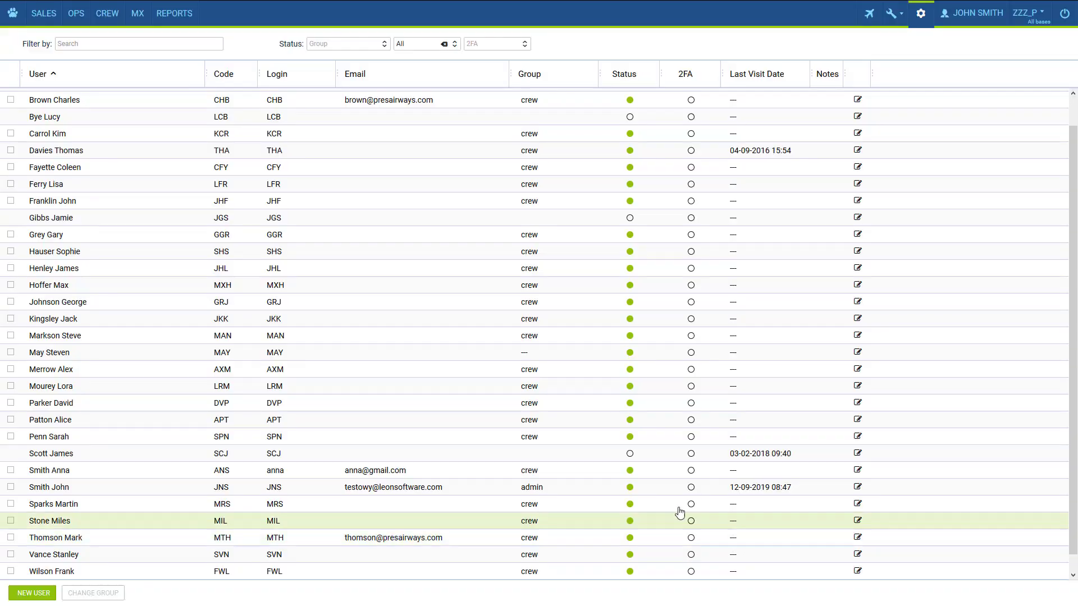
# - Reopen the admin user's personal endorsements and review the C56X Licence and TR rows
pyautogui.click(171, 487)
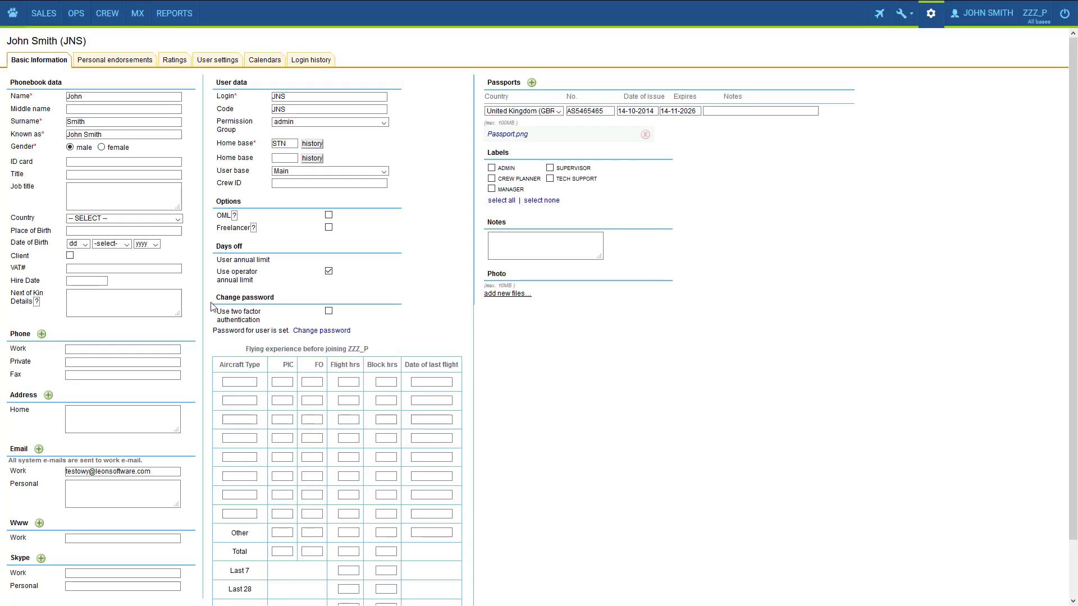
pyautogui.click(116, 60)
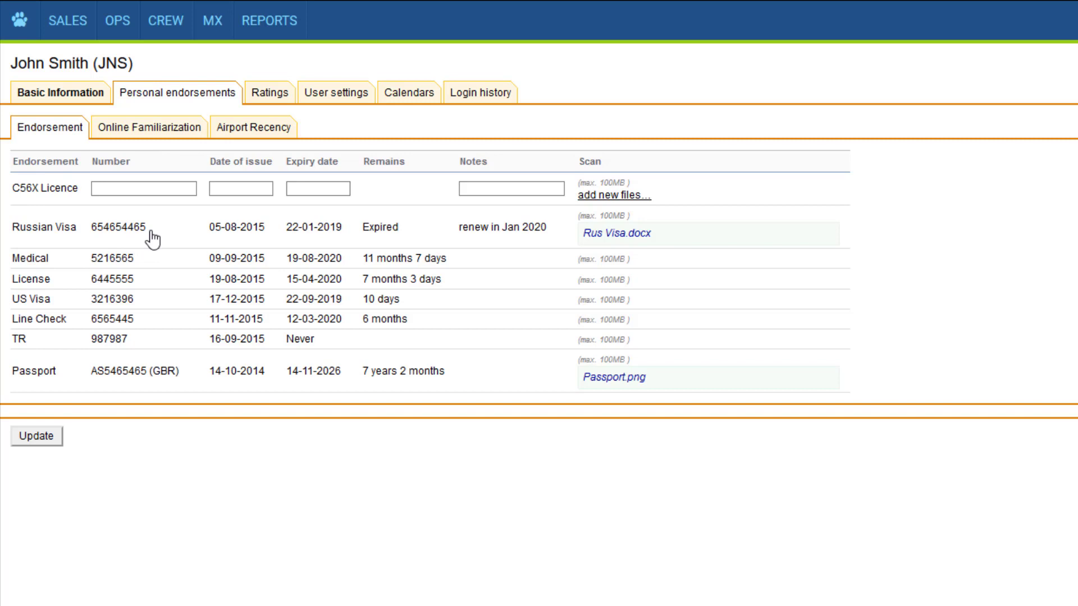
pyautogui.click(170, 193)
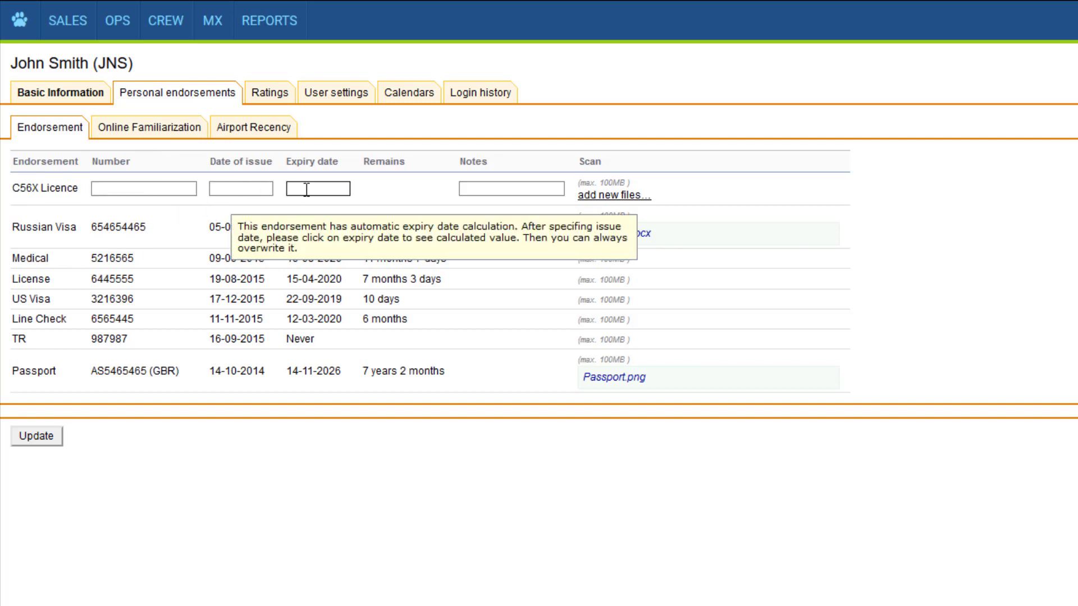
pyautogui.click(312, 342)
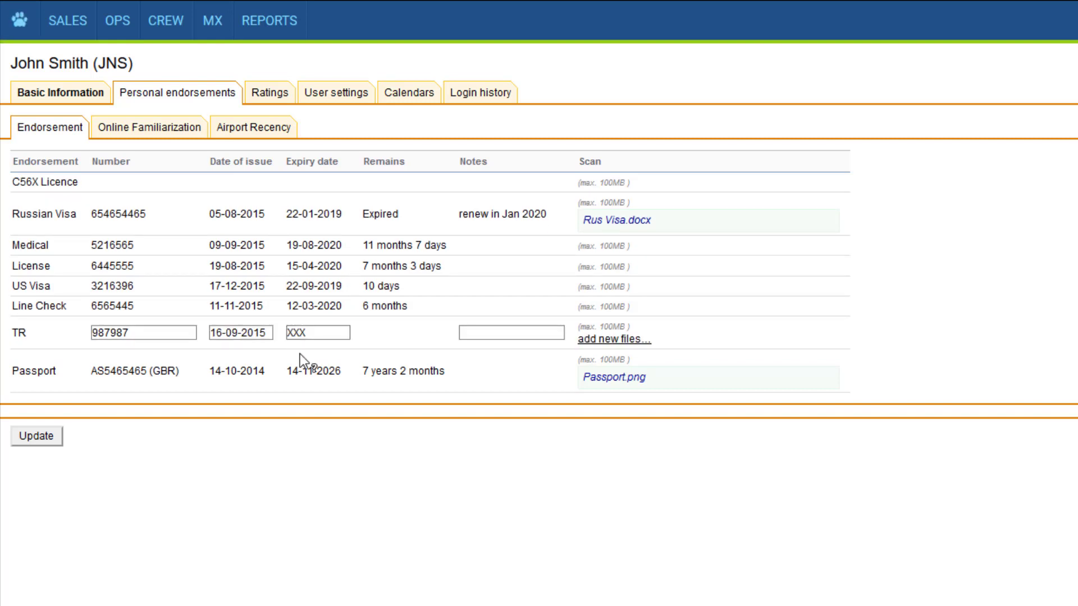
pyautogui.click(308, 370)
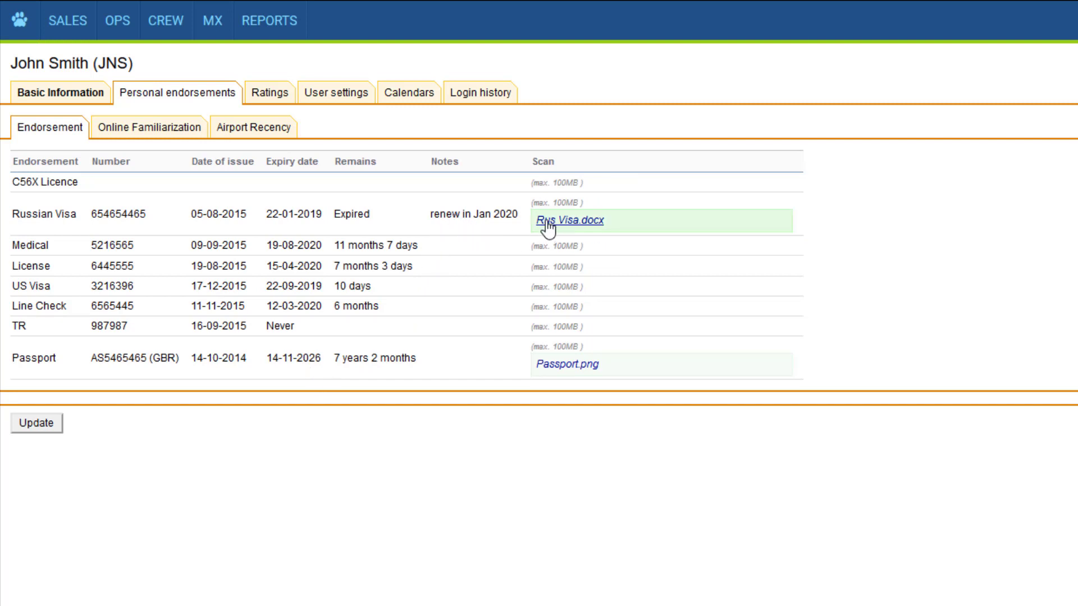
# - Show the user's Online Familiarization and Airport Recency lists and start a new recency entry
pyautogui.click(165, 134)
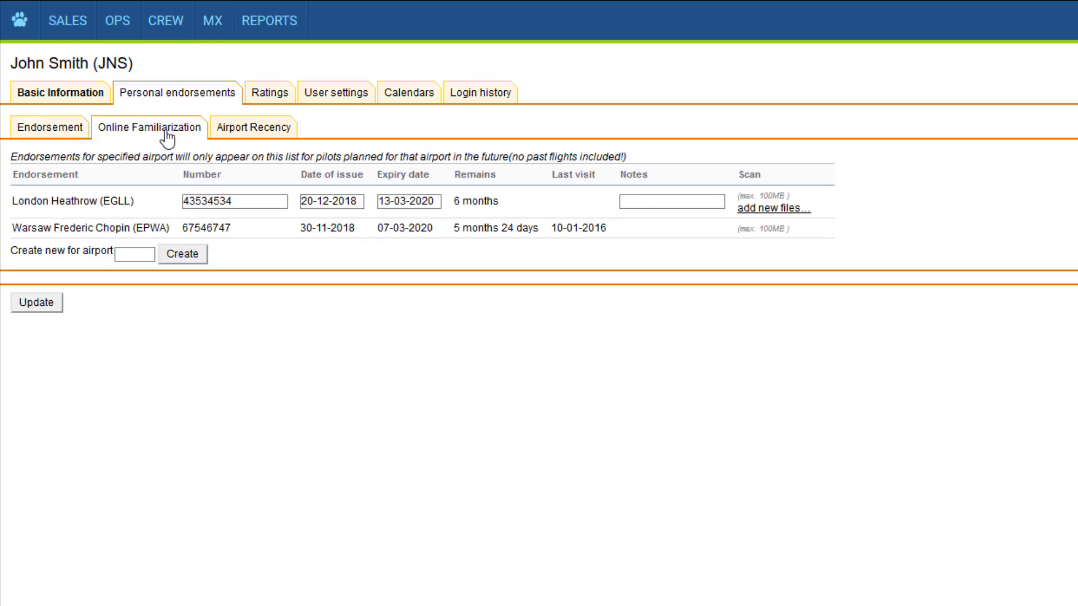
pyautogui.click(272, 131)
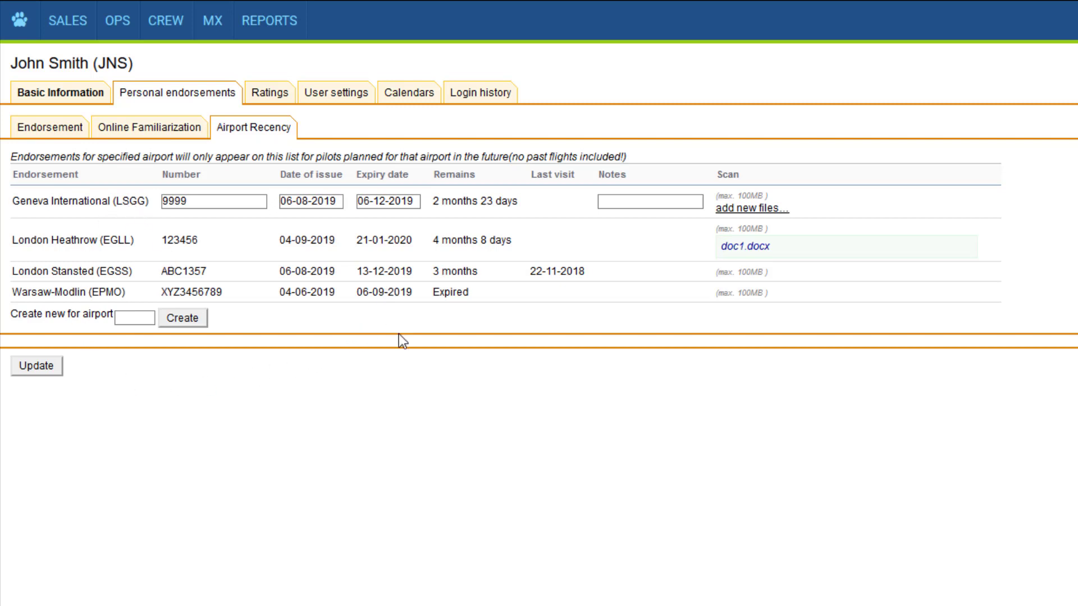
pyautogui.click(141, 318)
pyautogui.moveTo(166, 24)
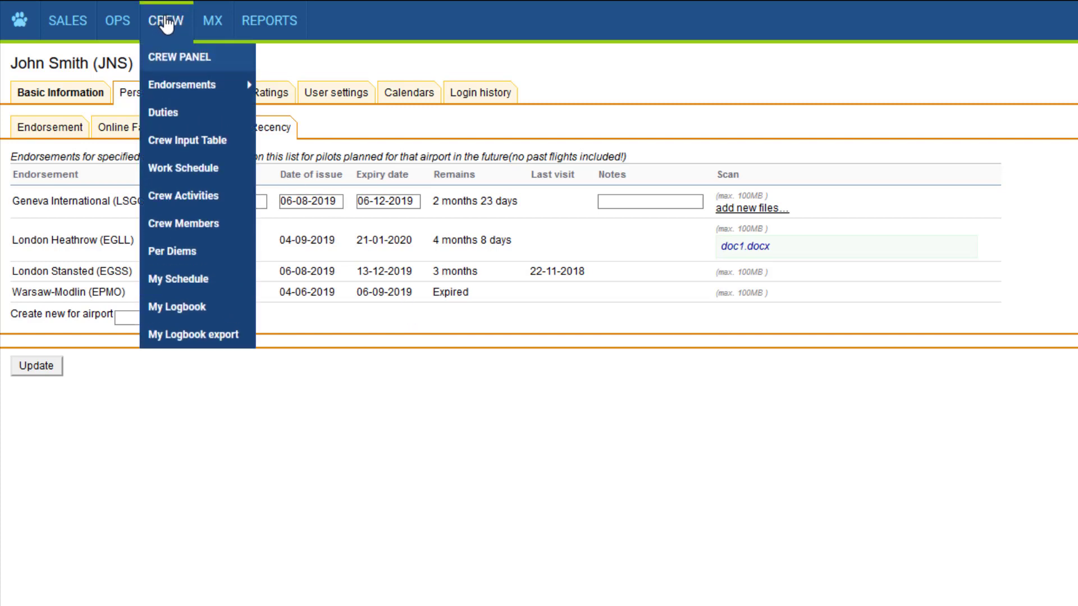
pyautogui.click(193, 92)
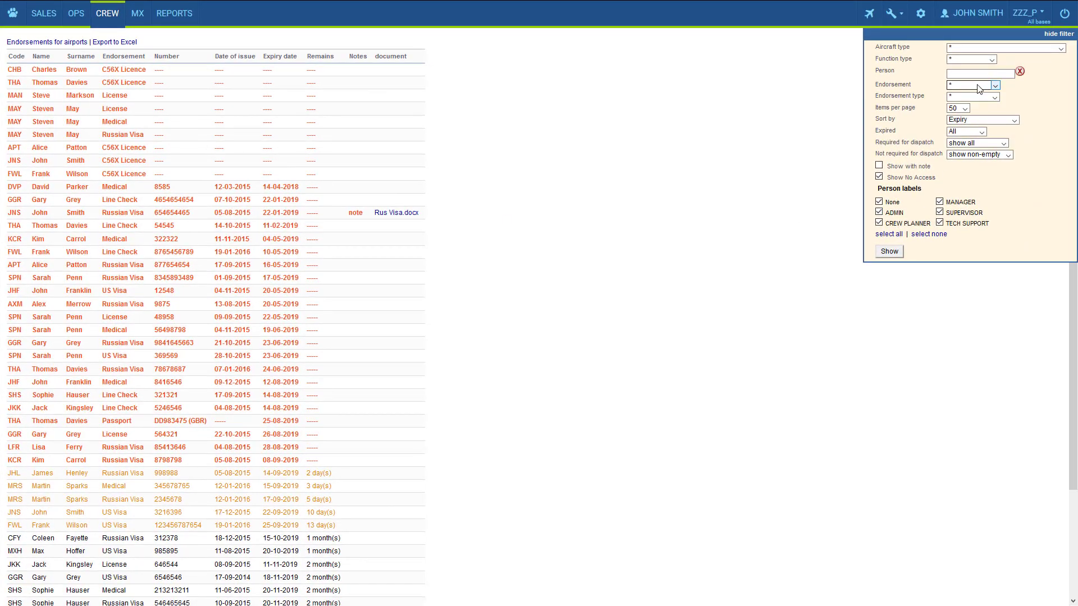
pyautogui.click(978, 87)
pyautogui.click(977, 84)
pyautogui.click(974, 97)
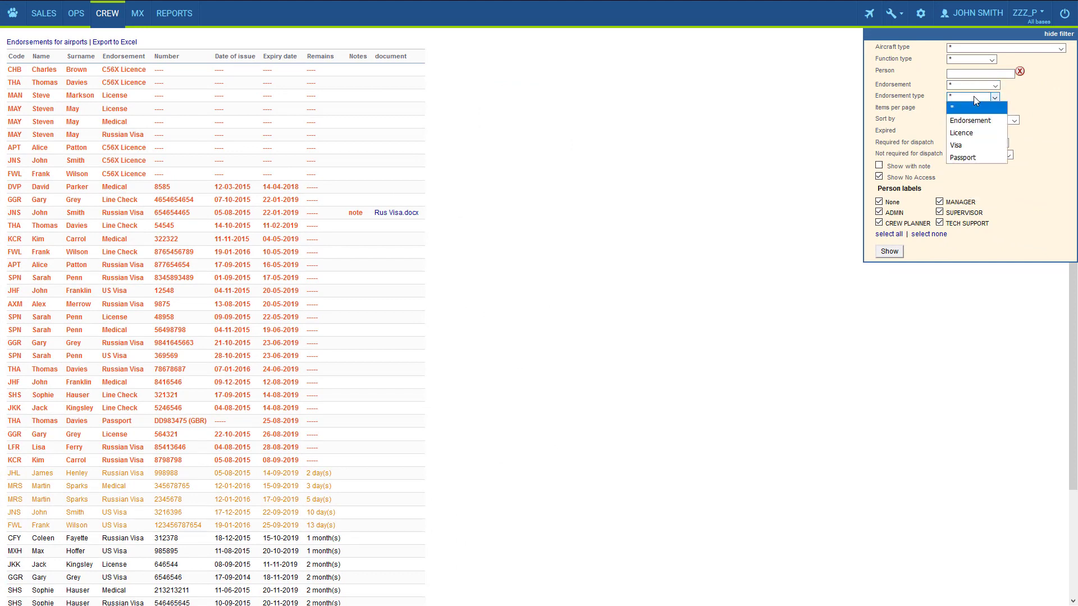
pyautogui.click(973, 97)
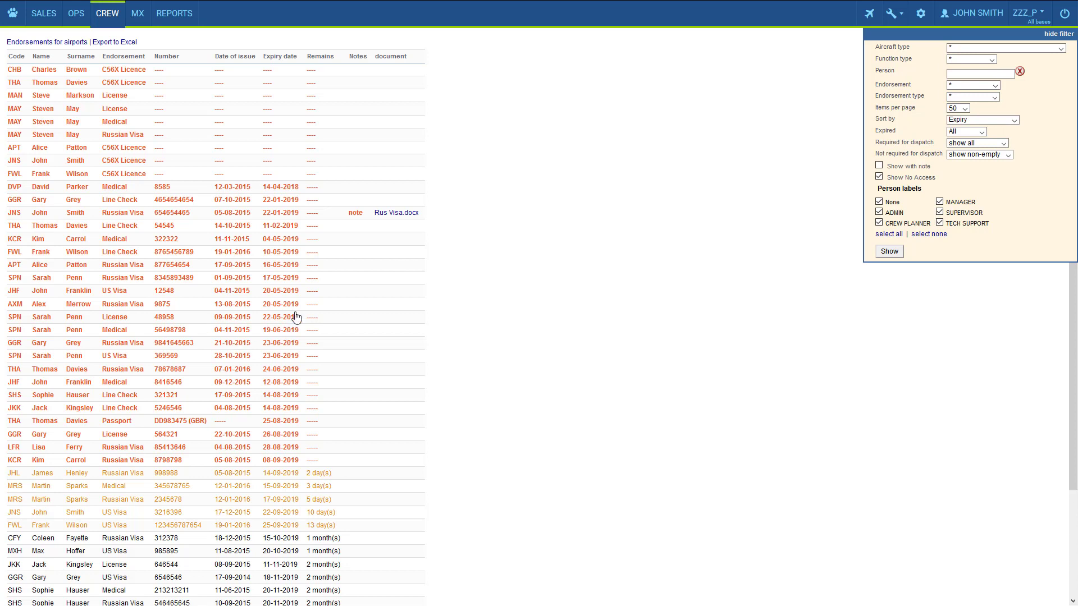
pyautogui.scroll(-2, 287, 328)
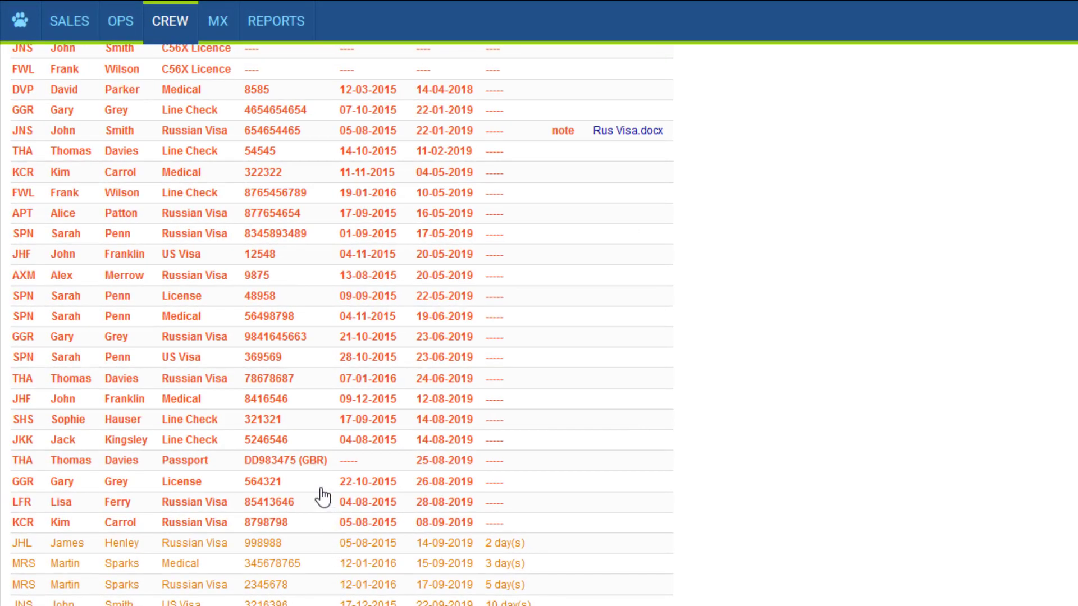
# - Inspect an expired License entry's crew record, then switch to the OPS flight schedule
pyautogui.click(323, 487)
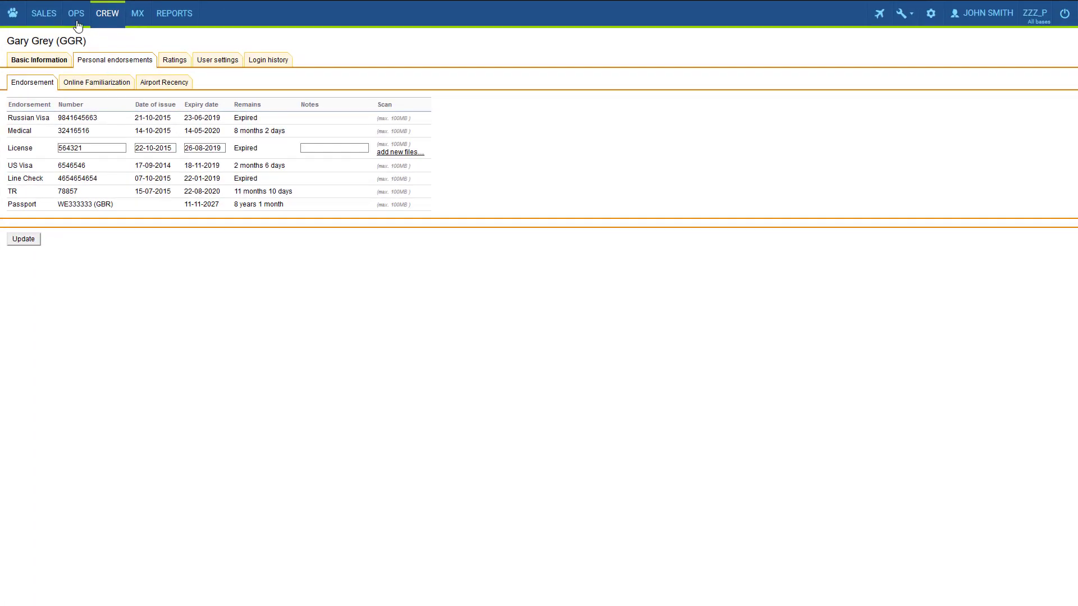
pyautogui.click(78, 23)
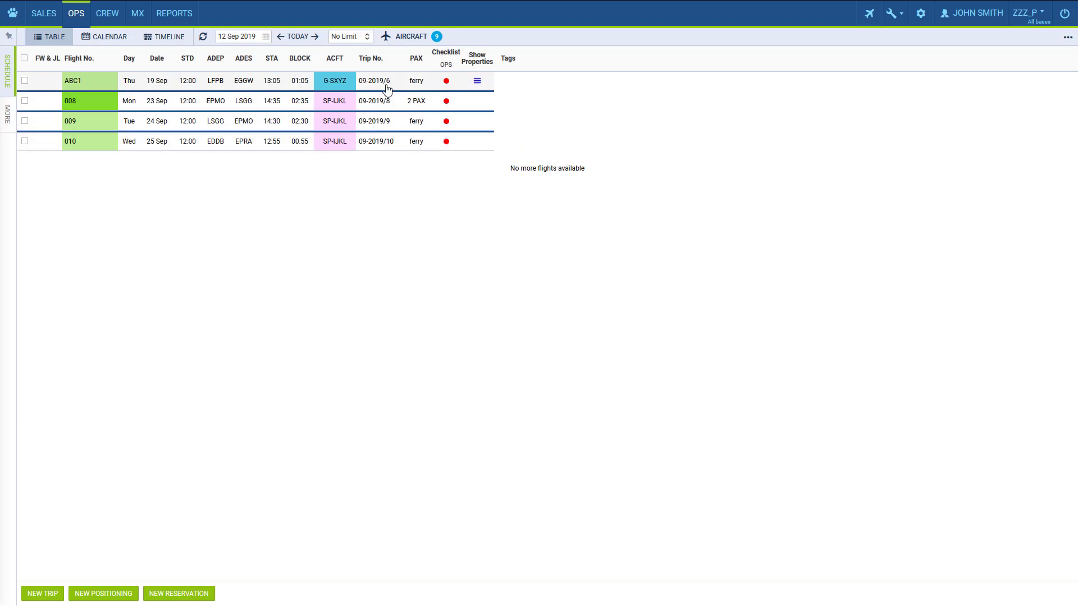
# - Assign a captain to flight ABC1 and save it despite the endorsement warnings
pyautogui.click(387, 89)
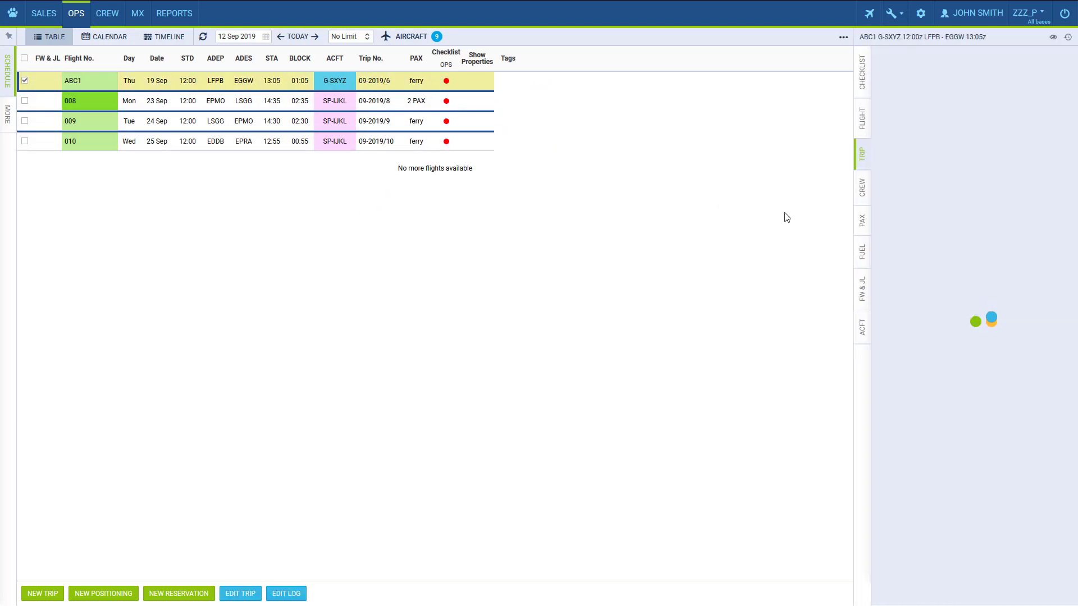
pyautogui.click(869, 198)
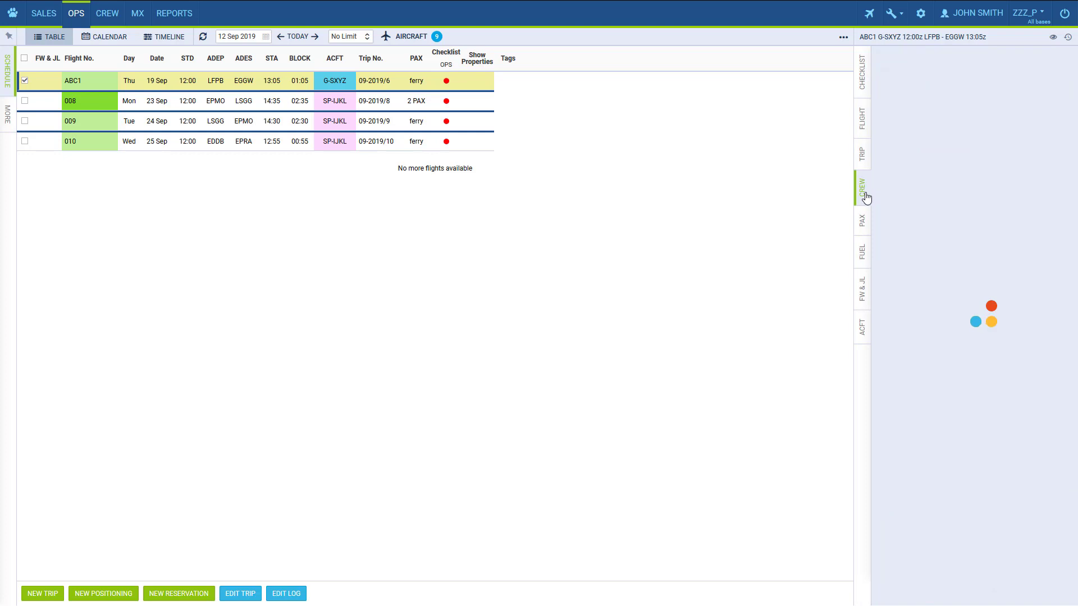
pyautogui.click(965, 87)
pyautogui.click(965, 99)
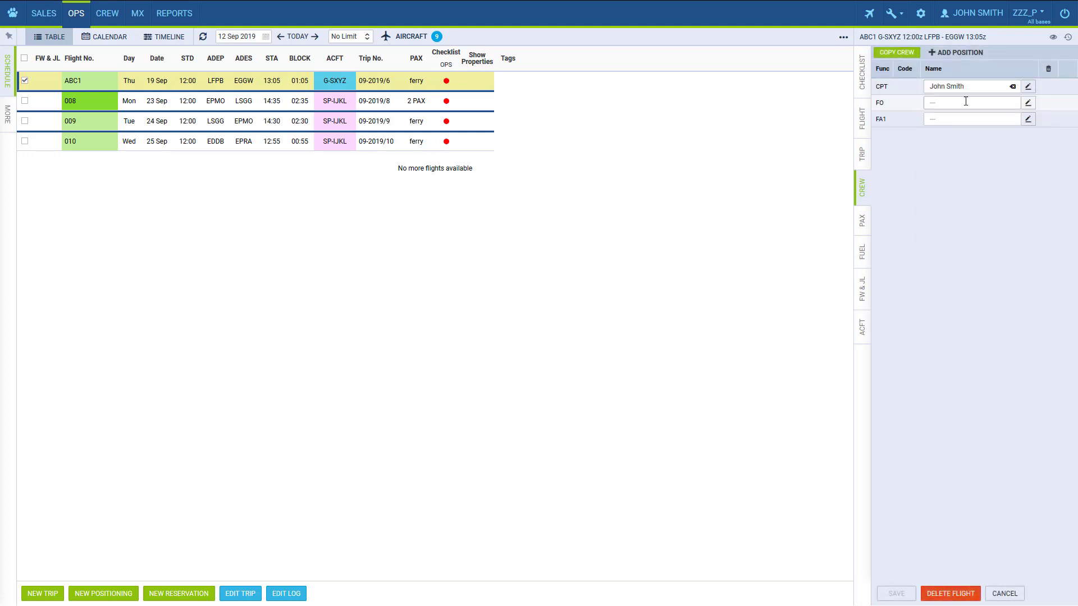
pyautogui.click(894, 595)
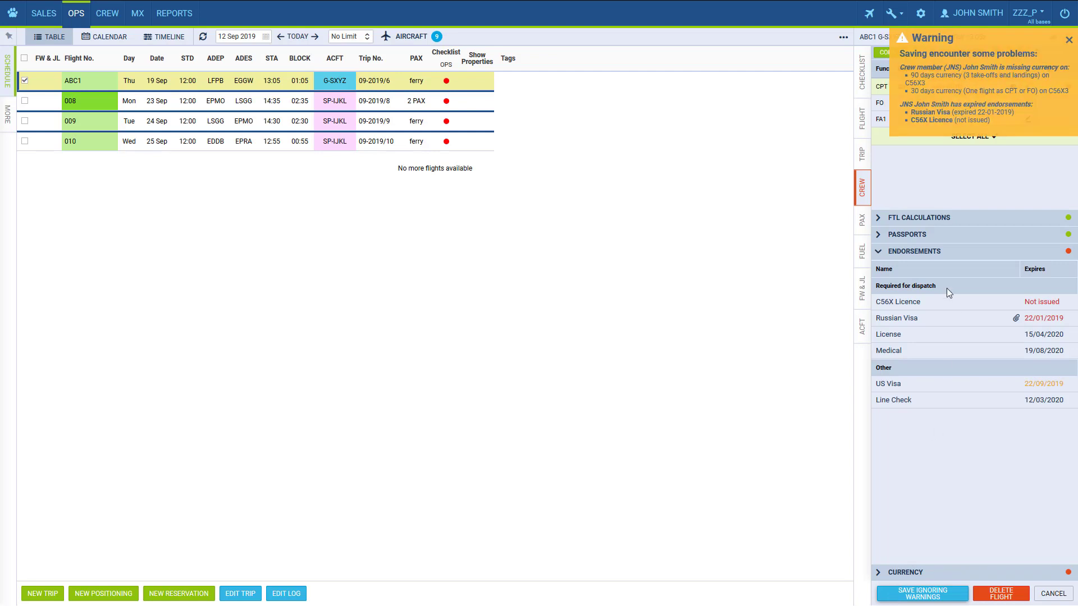
pyautogui.click(897, 600)
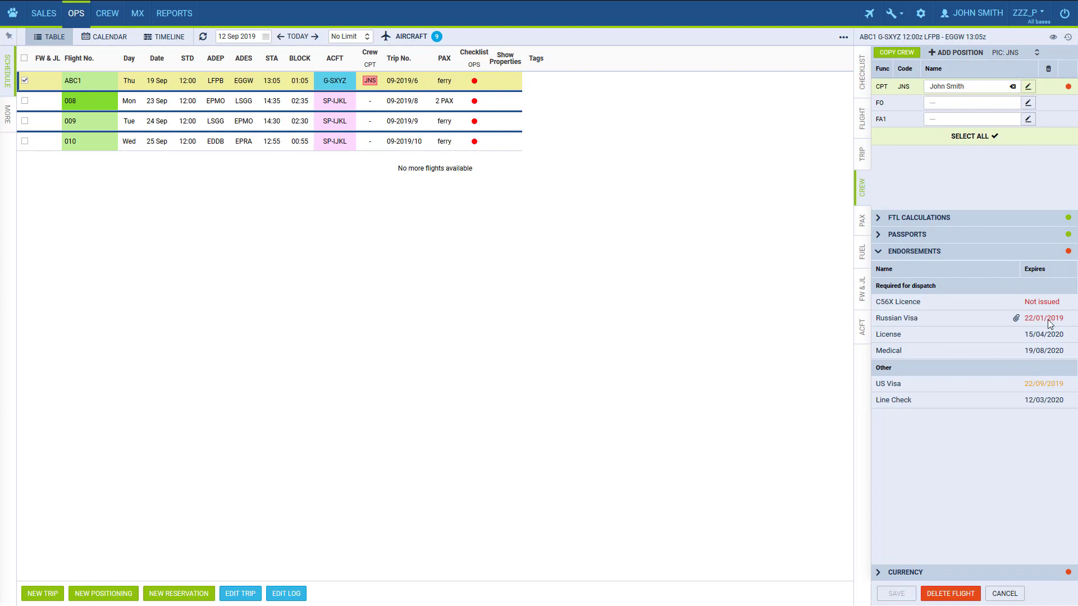
# - Open the Crew Endorsements Mailing Rules tab and expand the notification rules list
pyautogui.click(921, 14)
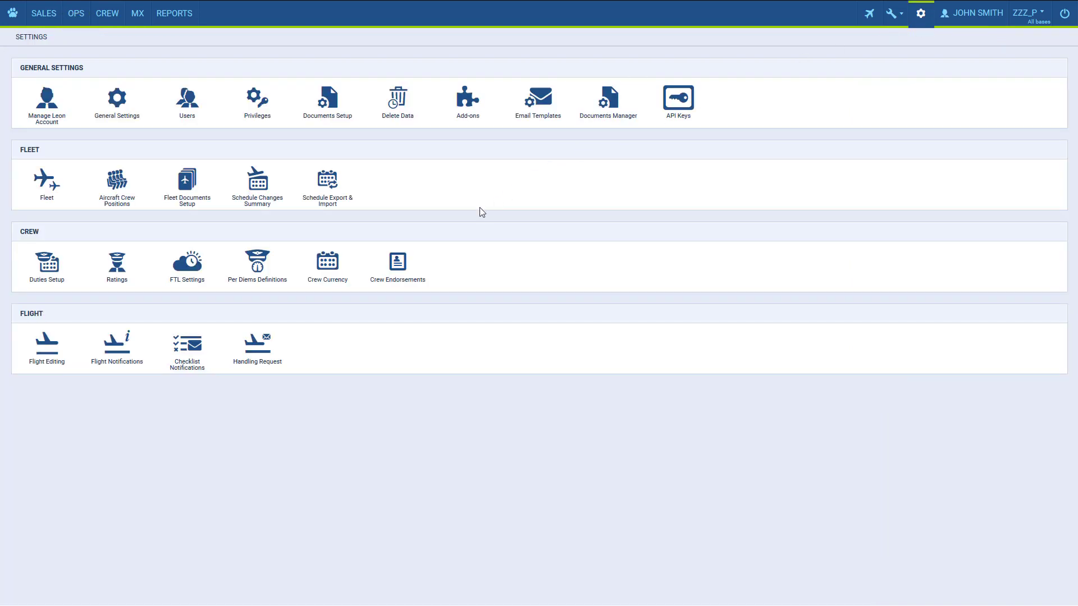
pyautogui.click(397, 264)
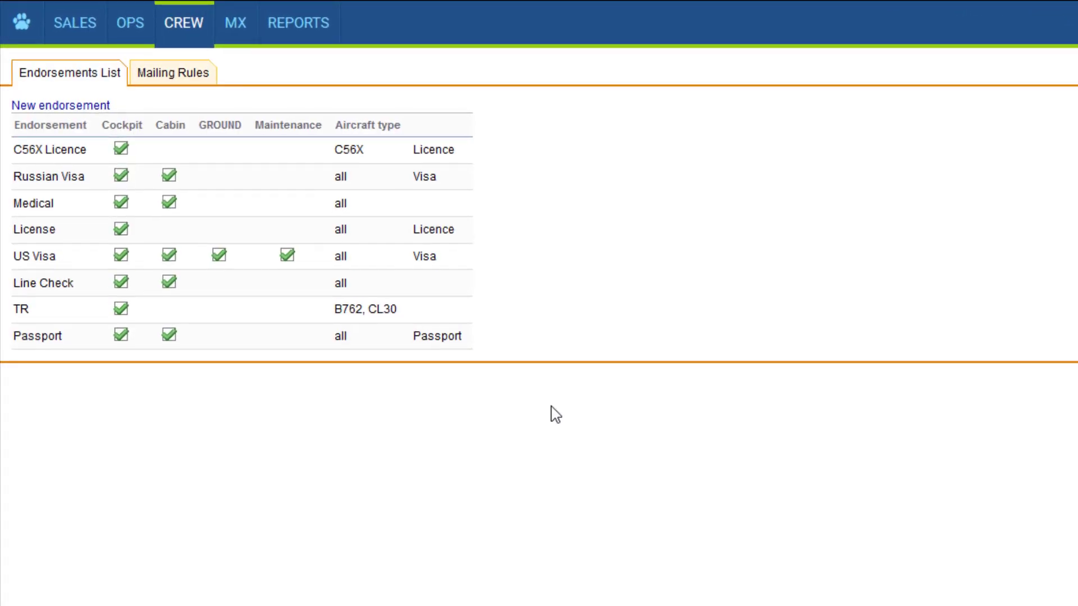
pyautogui.click(198, 81)
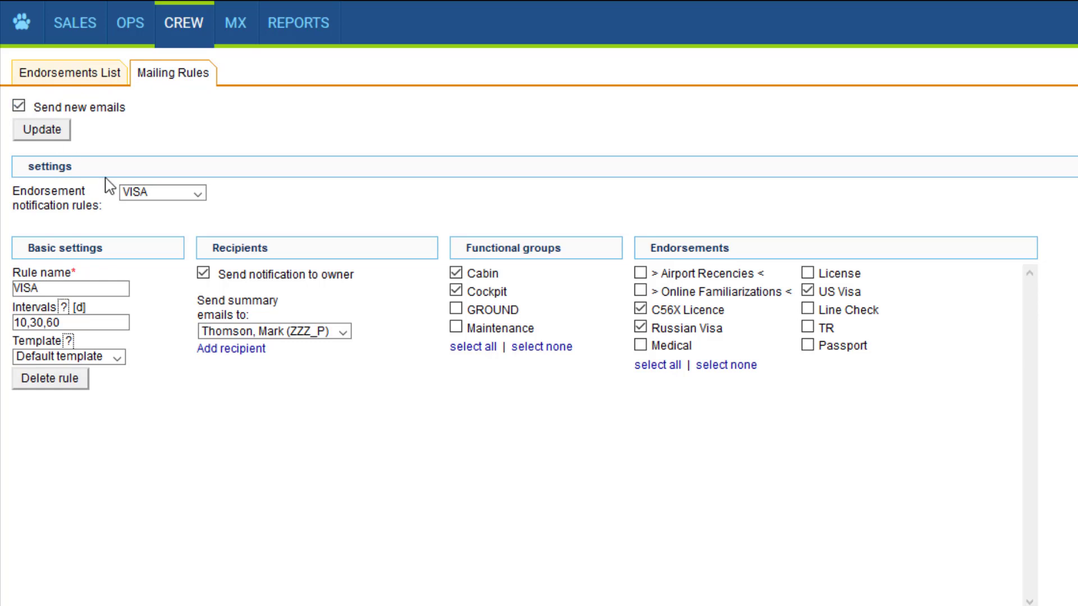
pyautogui.click(156, 193)
# - Start a new notification rule named Licence and attempt to add a summary e-mail recipient
pyautogui.click(170, 232)
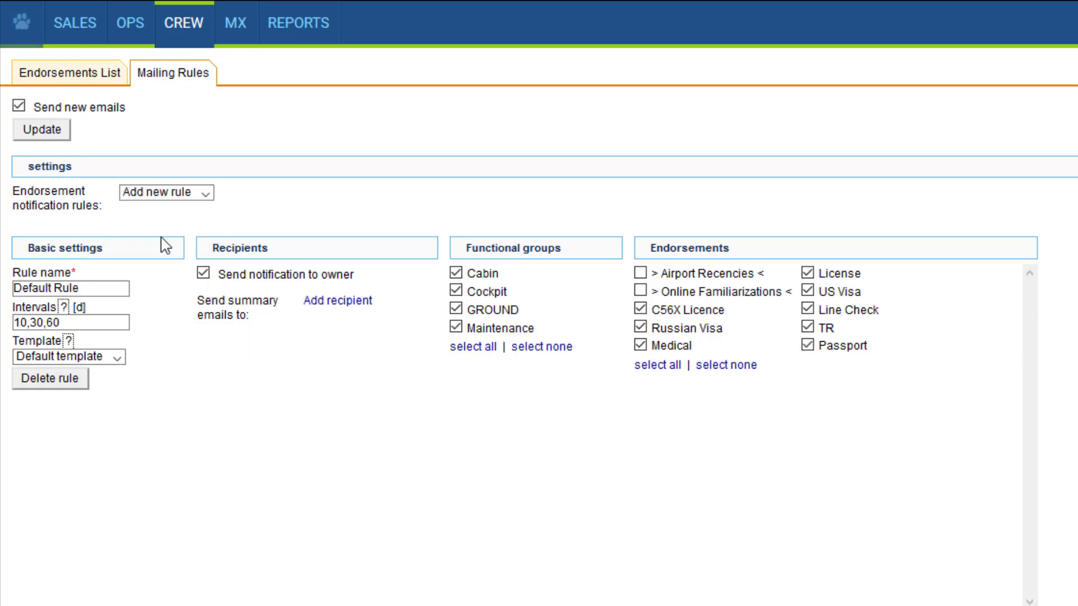
pyautogui.moveTo(107, 287); pyautogui.dragTo(22, 288)
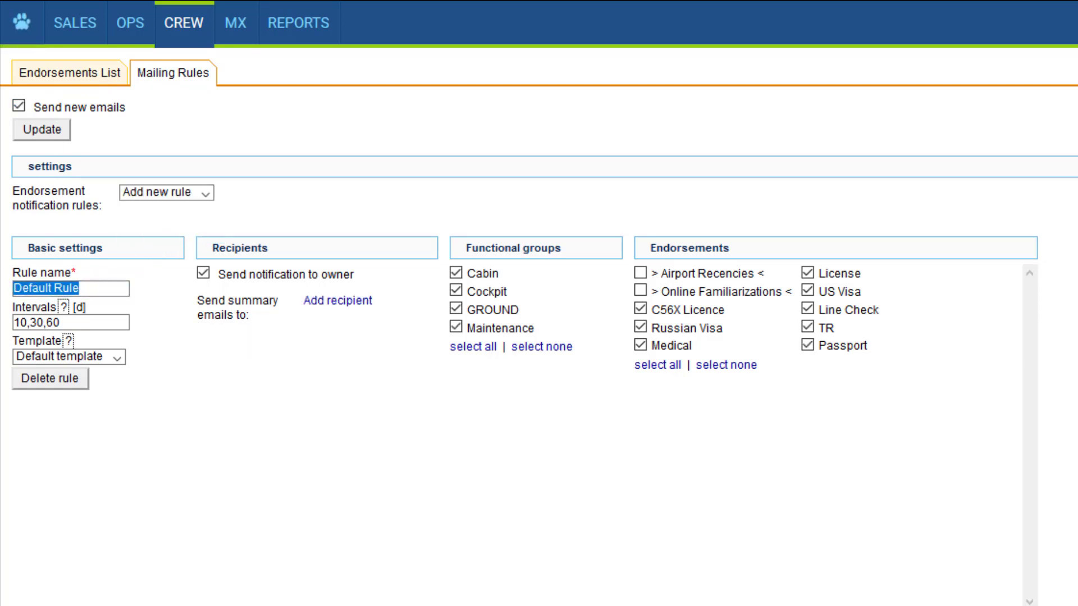
pyautogui.write('Licence')
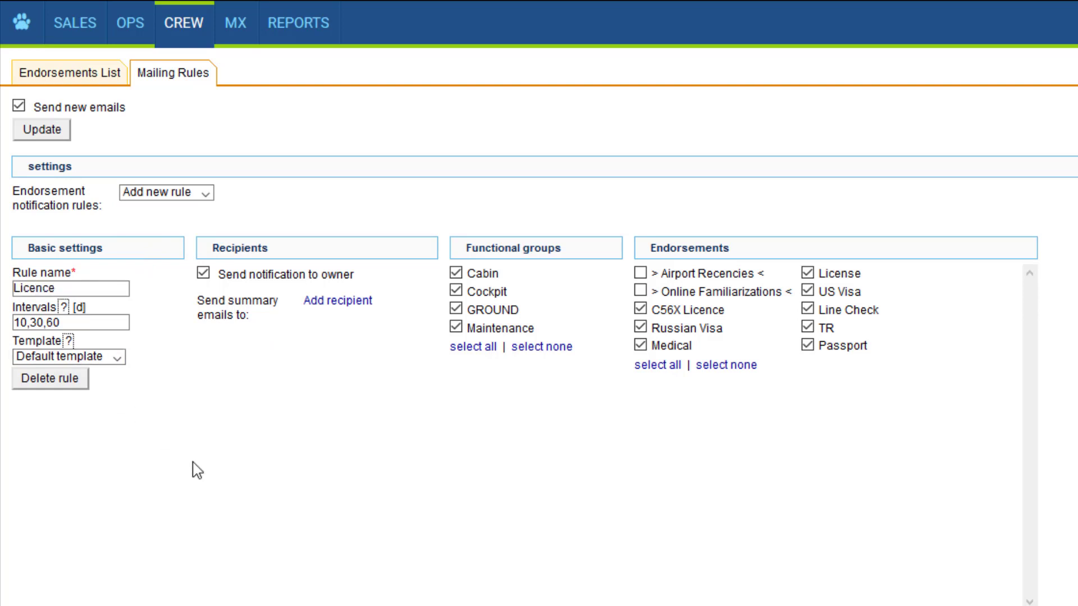
pyautogui.click(84, 322)
pyautogui.click(358, 308)
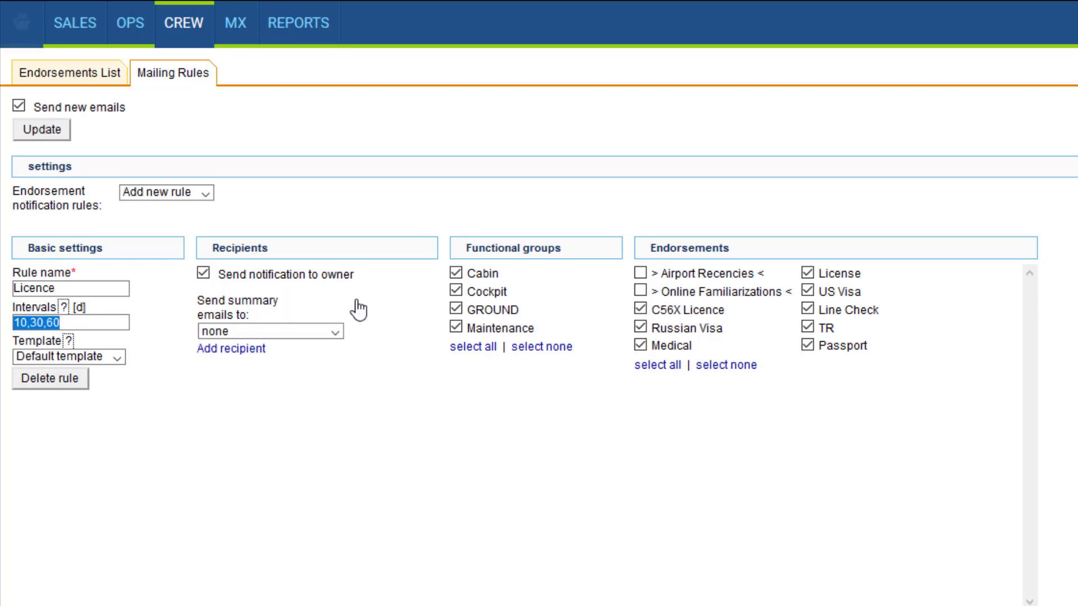
pyautogui.click(335, 331)
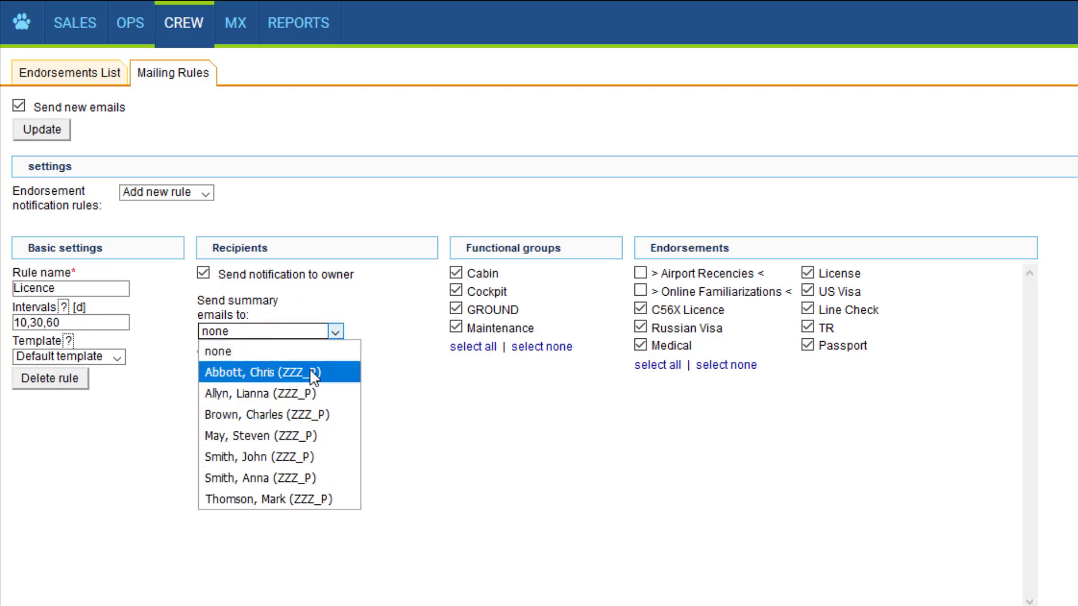
pyautogui.click(424, 465)
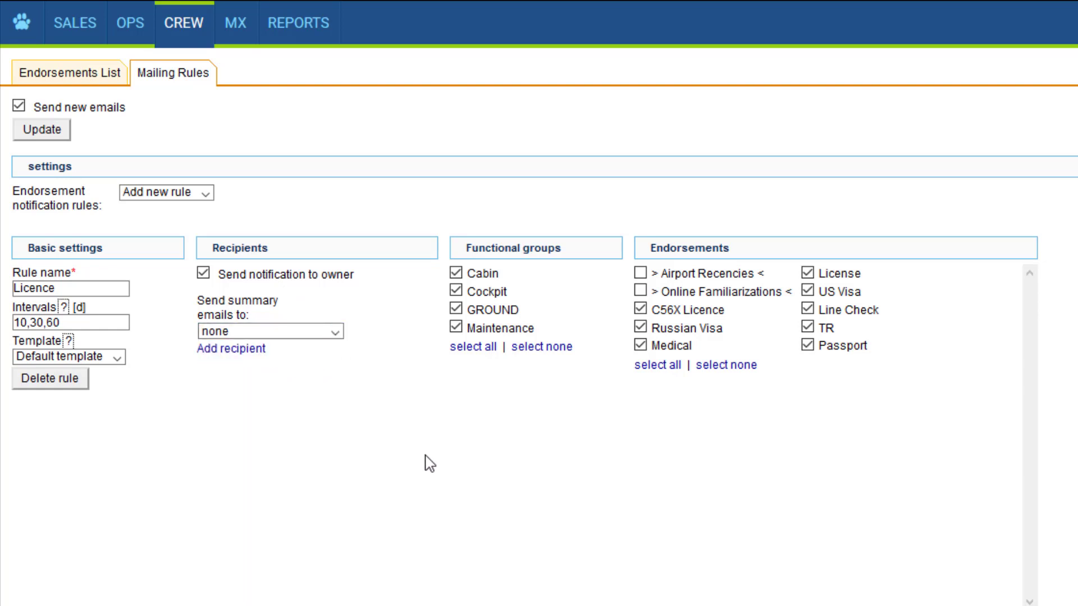
# - Exclude Cabin and GROUND, plus Russian Visa, Medical, US Visa, Line Check and Passport endorsements
pyautogui.click(485, 277)
pyautogui.click(506, 311)
pyautogui.click(641, 327)
pyautogui.click(641, 345)
pyautogui.click(808, 291)
pyautogui.click(808, 309)
pyautogui.click(808, 345)
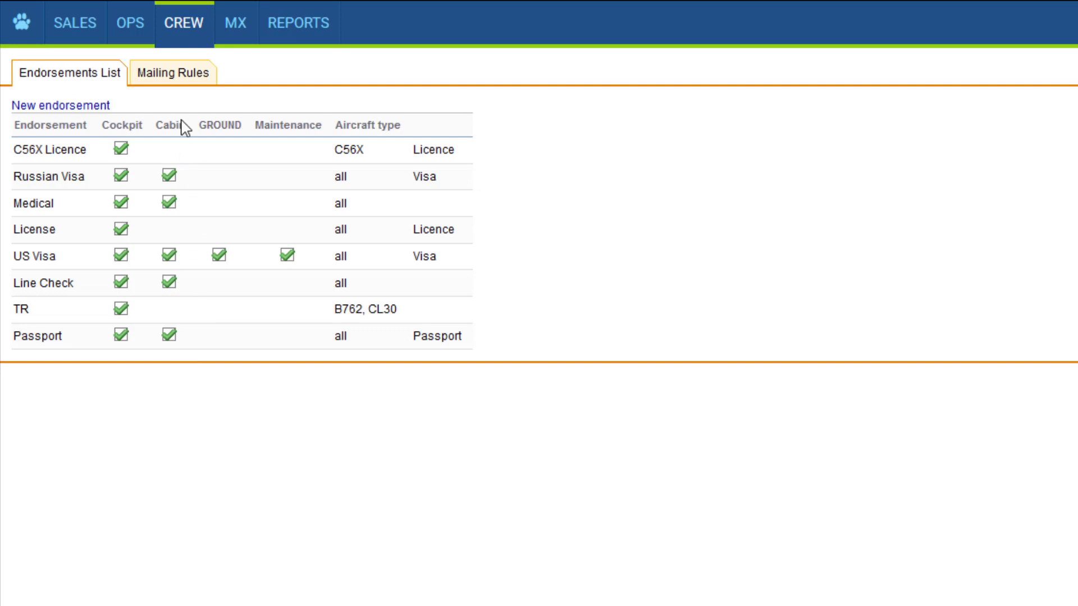
# - Open a new blank Mailing Rules entry, then go to main Settings, discarding unsaved changes
pyautogui.click(166, 74)
pyautogui.click(178, 193)
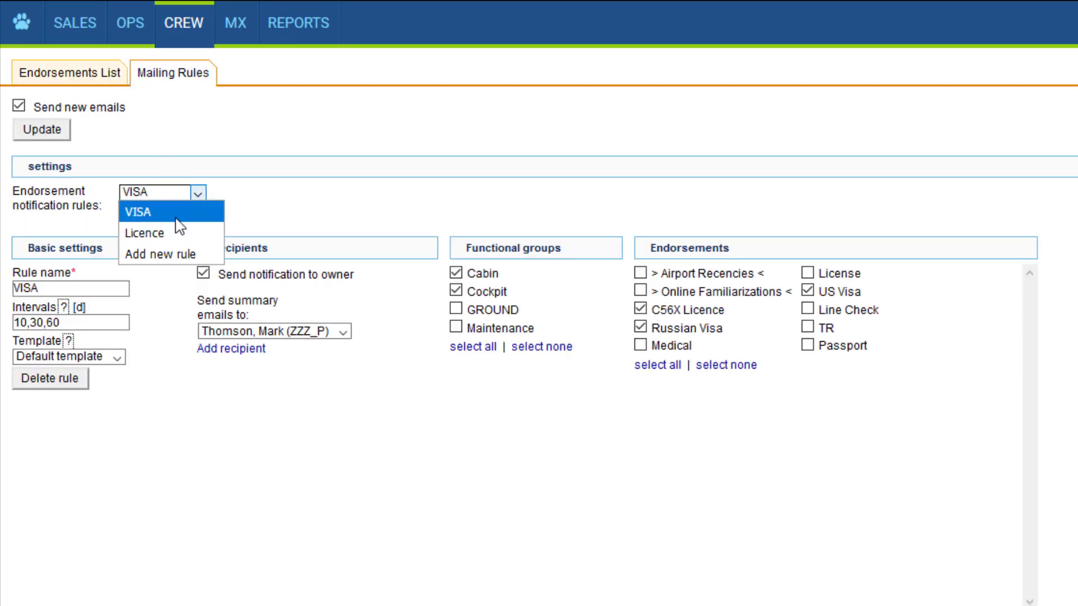
pyautogui.click(178, 257)
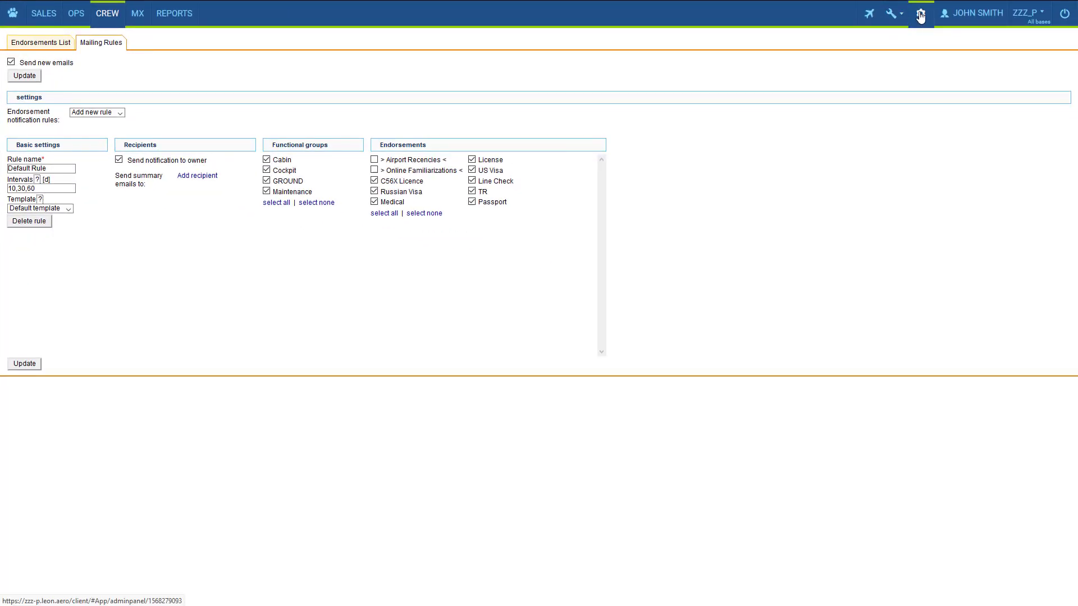
pyautogui.click(921, 17)
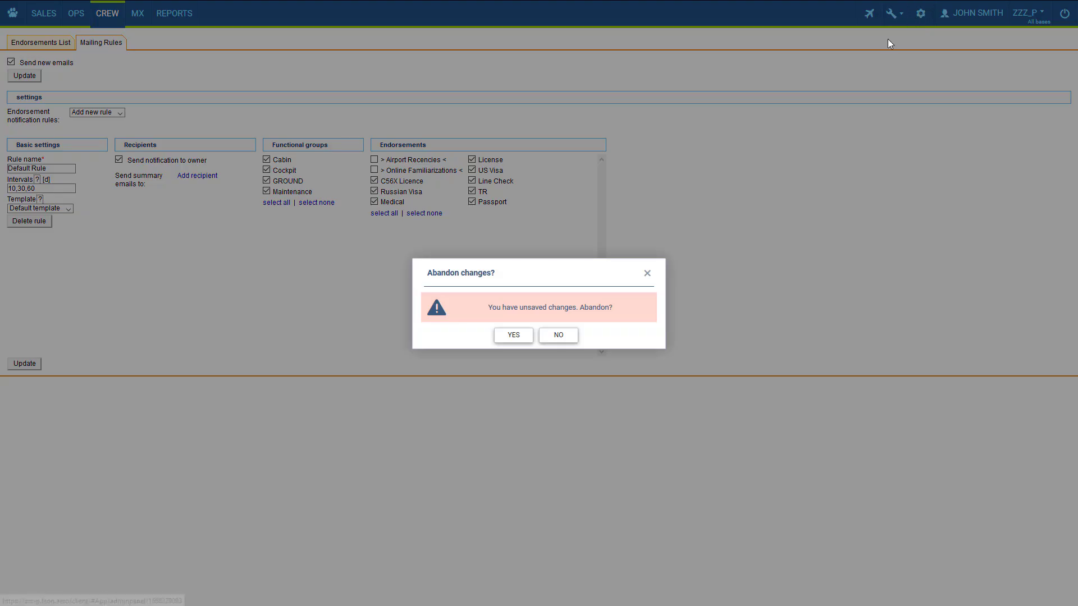
pyautogui.click(513, 336)
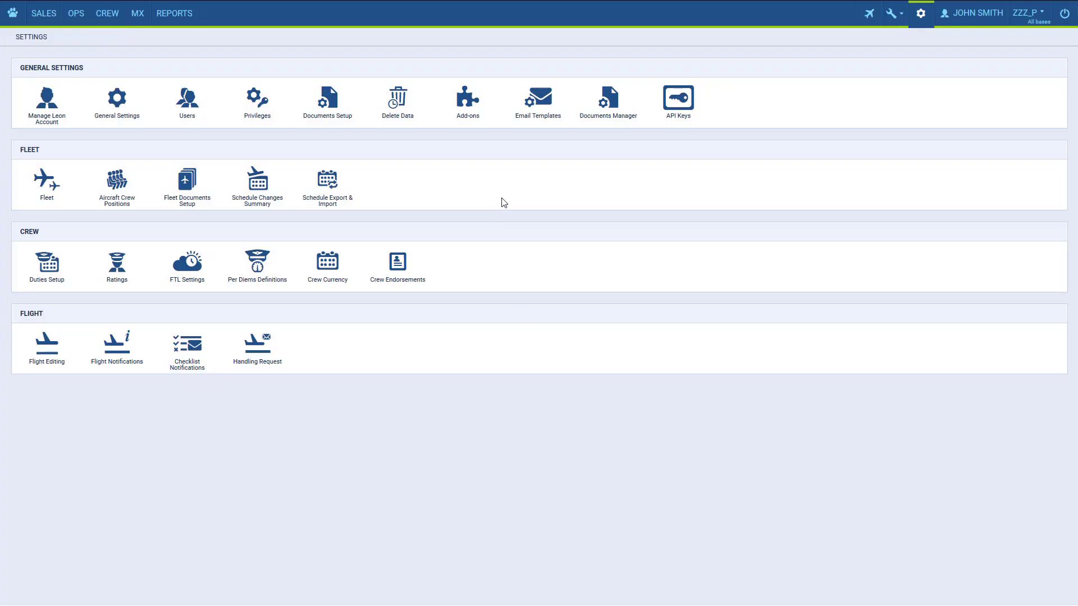